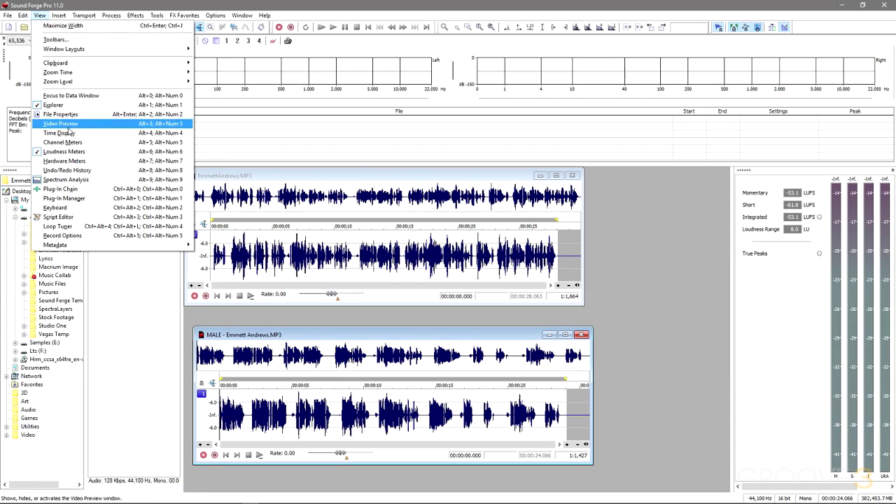
# Show the Time Display window, place it over the spectrum graphs, and shift the lower audio file window
pyautogui.click(68, 134)
pyautogui.moveTo(160, 103); pyautogui.dragTo(21, 71)
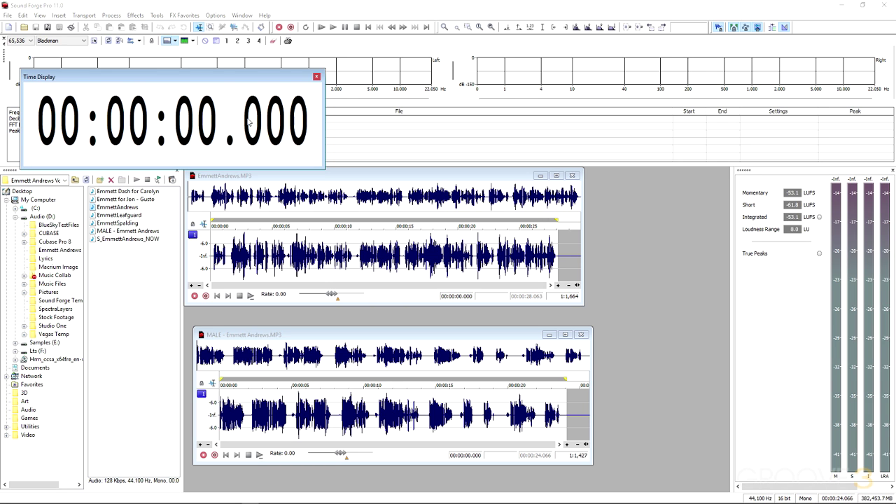
pyautogui.moveTo(415, 336); pyautogui.dragTo(451, 336)
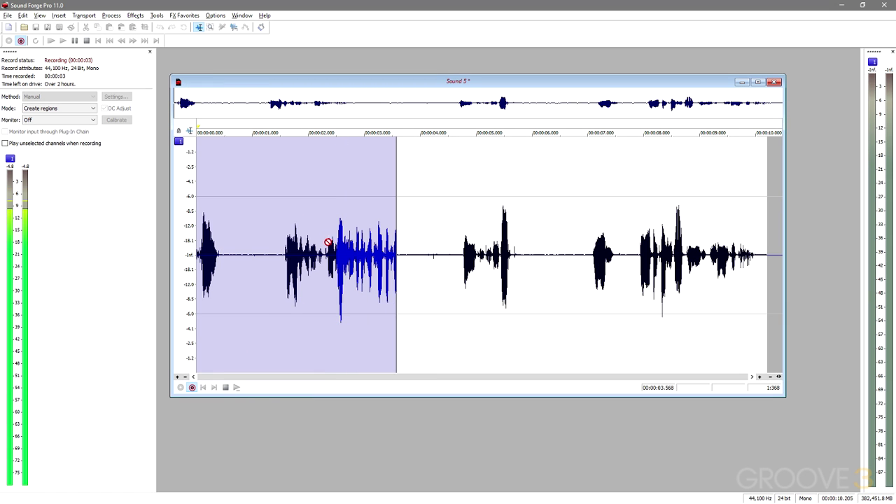
# Stop the region recording in Sound 5
pyautogui.press('space')
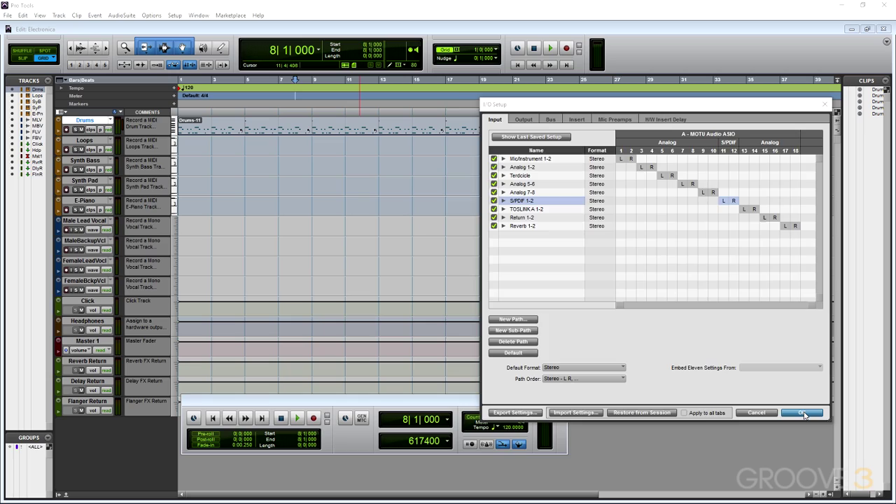
# In Pro Tools, accept the input settings in I/O Setup
pyautogui.click(803, 413)
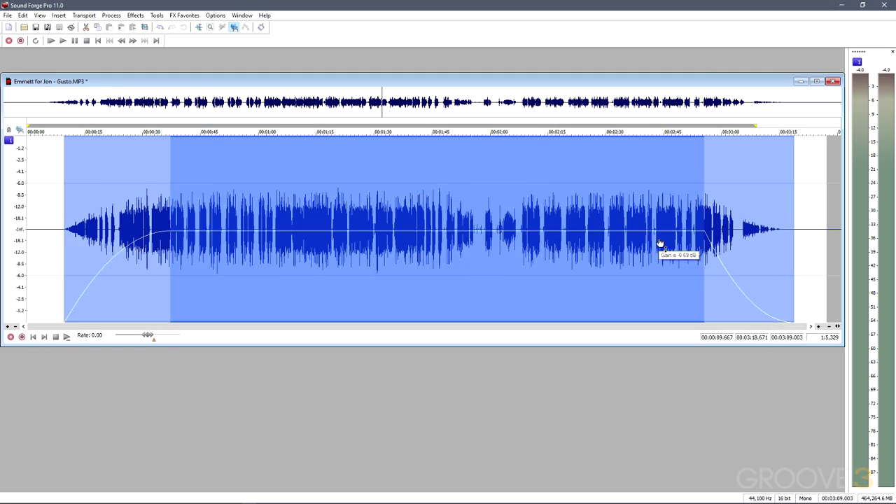
# Adjust the voice event's gain, reshape its fade-out and fade-in, and shift the event along the timeline
pyautogui.moveTo(660, 250); pyautogui.dragTo(667, 218)
pyautogui.moveTo(786, 220); pyautogui.dragTo(676, 202)
pyautogui.moveTo(170, 221); pyautogui.dragTo(63, 222)
pyautogui.moveTo(64, 208); pyautogui.dragTo(478, 205)
pyautogui.moveTo(674, 234); pyautogui.dragTo(279, 224)
# Mark a short stretch of the voice waveform with the Edit tool and return to the Event tool
pyautogui.click(200, 27)
pyautogui.moveTo(481, 238); pyautogui.dragTo(496, 236)
pyautogui.click(234, 27)
pyautogui.click(388, 193)
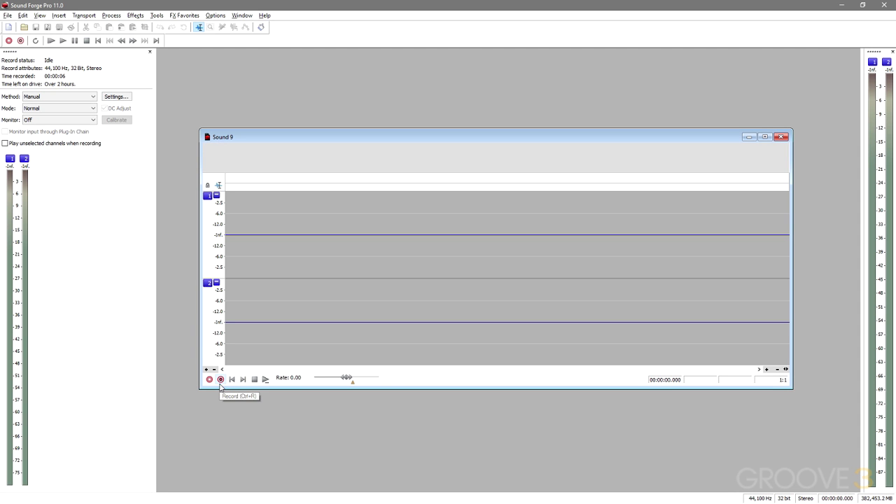
# Record about six seconds of stereo audio into Sound 9 and set the recording method to Automatic: Threshold
pyautogui.click(221, 379)
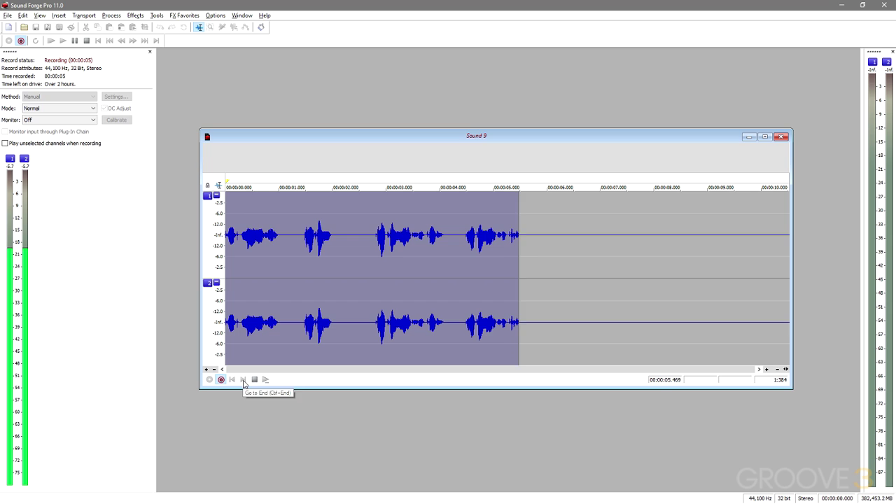
pyautogui.click(254, 379)
pyautogui.click(59, 96)
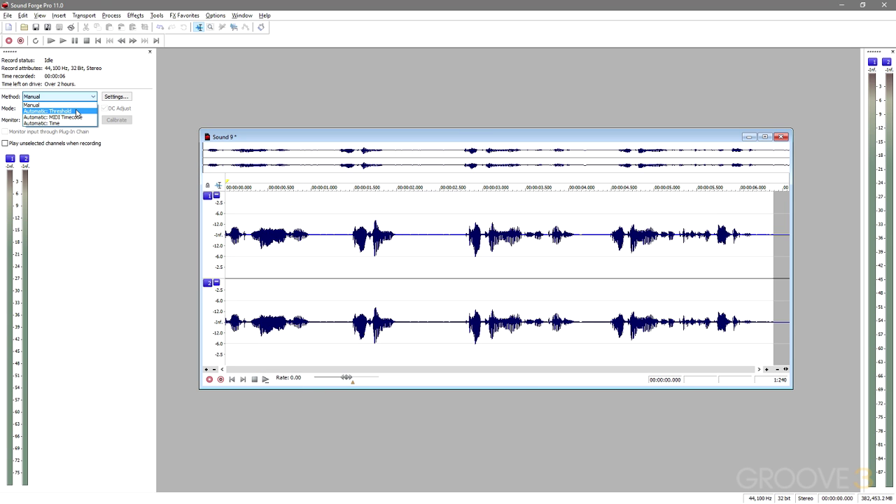
pyautogui.click(76, 111)
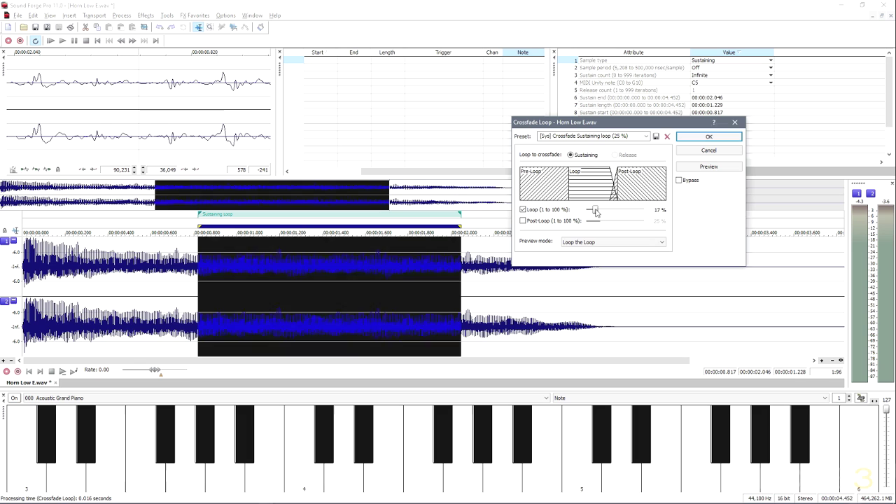
# Set the loop crossfade of Horn Low E.wav to 29 % and try the Play Loop through Post-Loop and Play as One Shot preview modes
pyautogui.moveTo(594, 211); pyautogui.dragTo(604, 211)
pyautogui.click(630, 242)
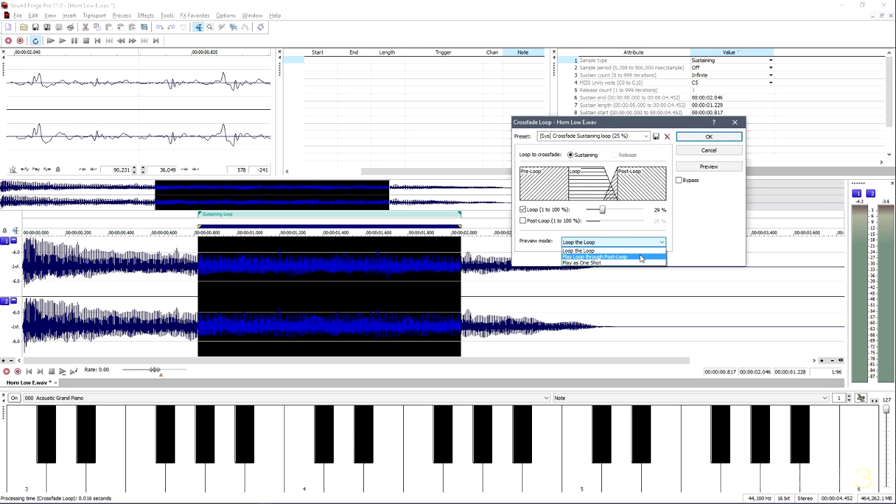
pyautogui.click(640, 258)
pyautogui.click(633, 242)
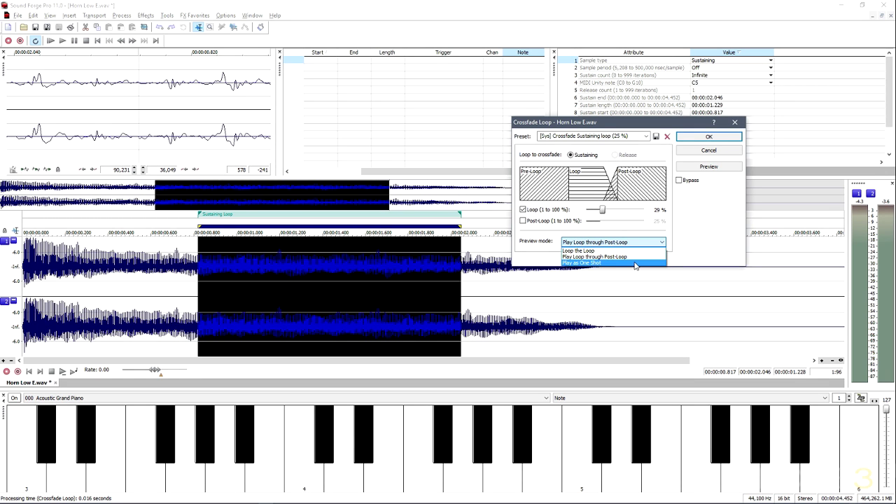
pyautogui.click(634, 262)
# Try toggling the Post-Loop and Loop crossfades, and bypass the effect during preview to compare the sound
pyautogui.click(562, 222)
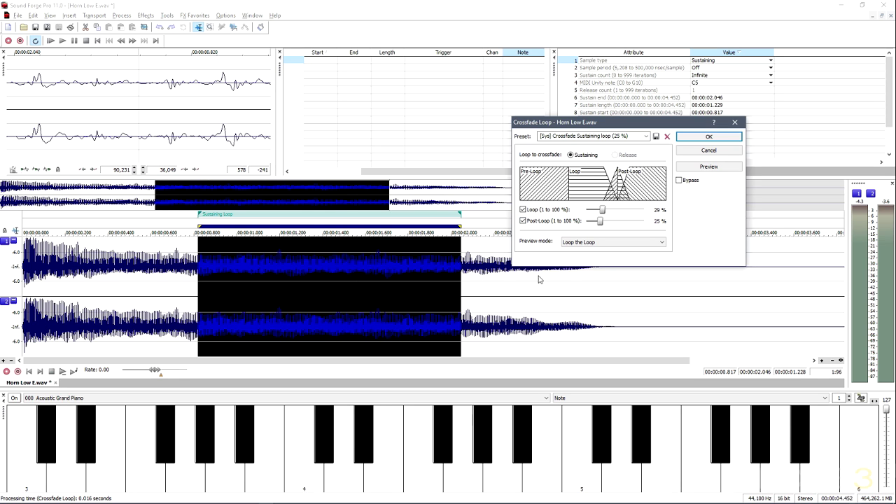
pyautogui.click(562, 221)
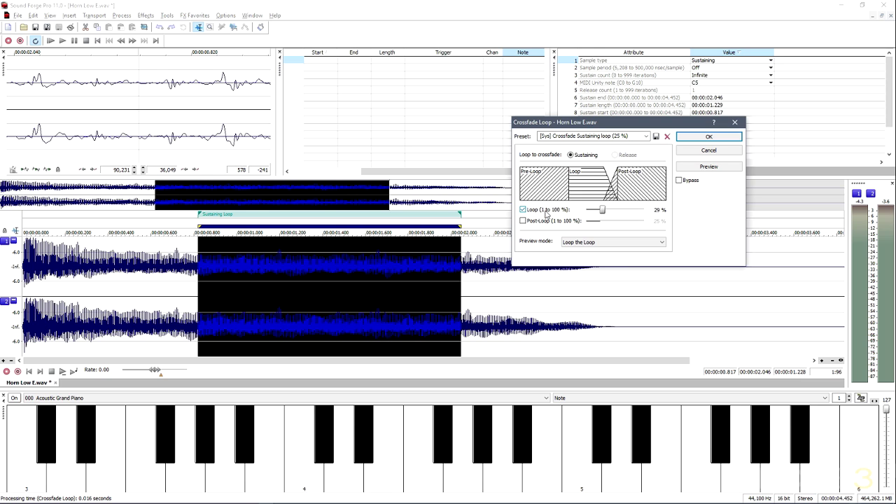
pyautogui.click(544, 210)
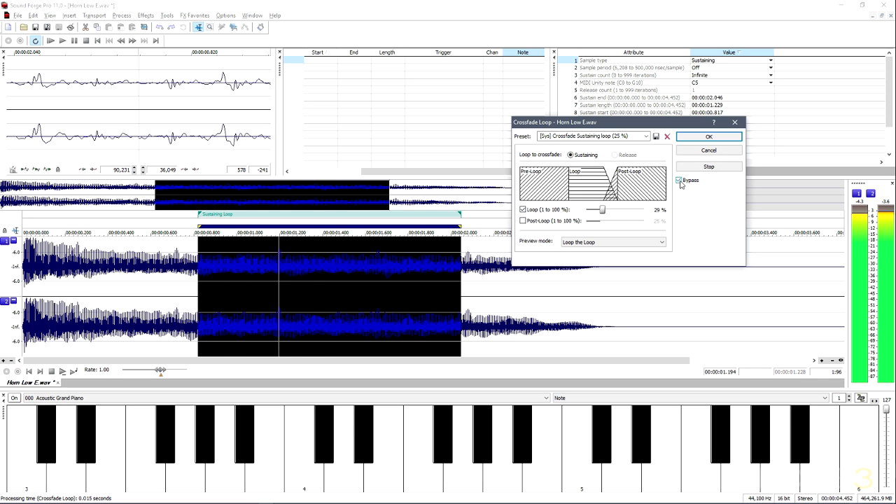
pyautogui.click(679, 181)
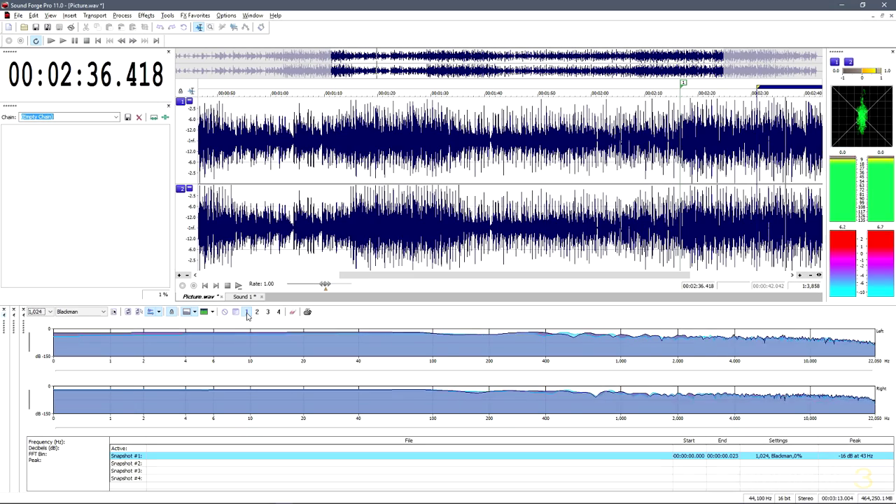
# Capture Snapshot #1 of the Picture.wav spectrum during playback
pyautogui.click(247, 312)
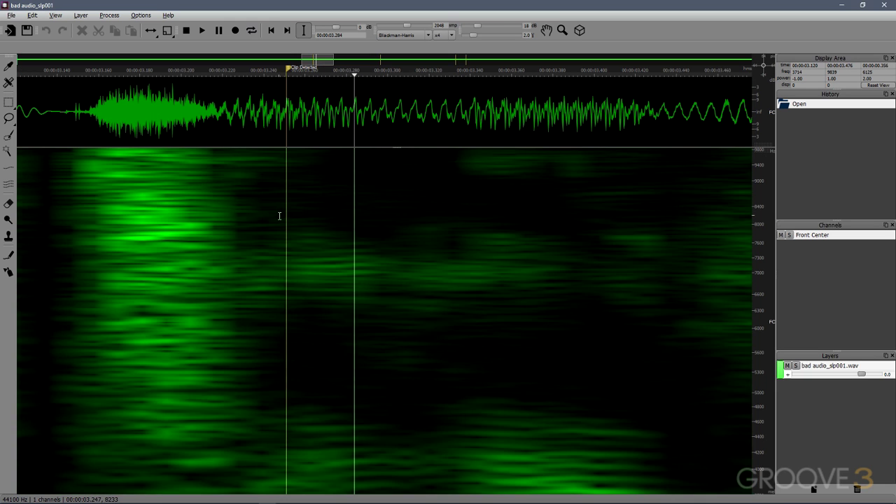
# In SpectraLayers, sweep the Eraser tool over the spectrogram around the clip marker with 0.50 sec width and 500 Hz height
pyautogui.moveTo(284, 227); pyautogui.dragTo(294, 246)
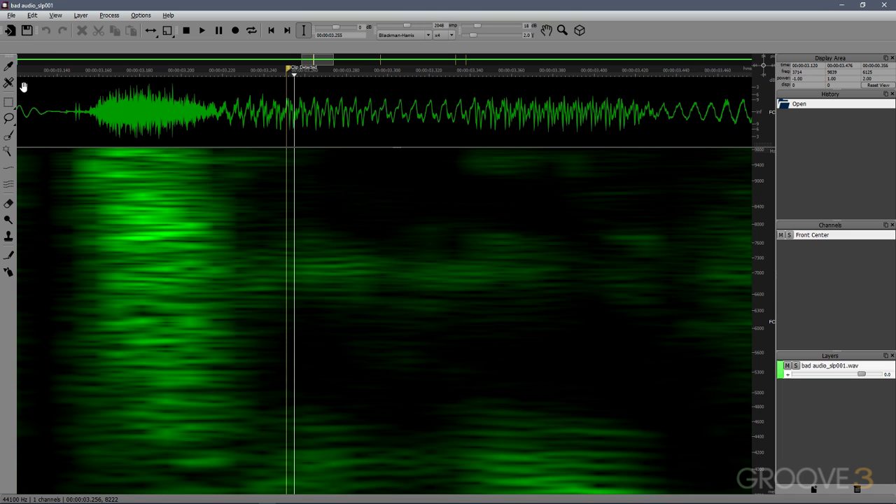
pyautogui.click(8, 203)
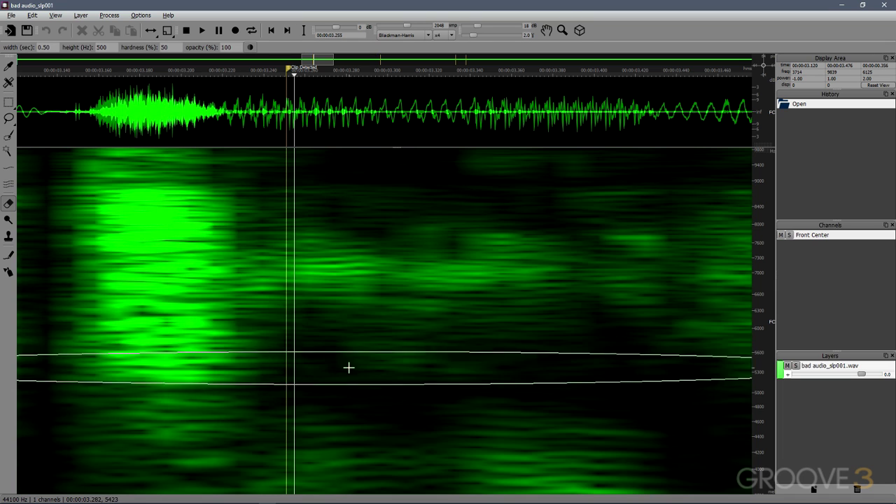
pyautogui.moveTo(349, 367)
pyautogui.mouseDown()
pyautogui.moveTo(330, 140)
pyautogui.moveTo(345, 405)
pyautogui.moveTo(325, 117)
pyautogui.moveTo(336, 362)
pyautogui.mouseUp()
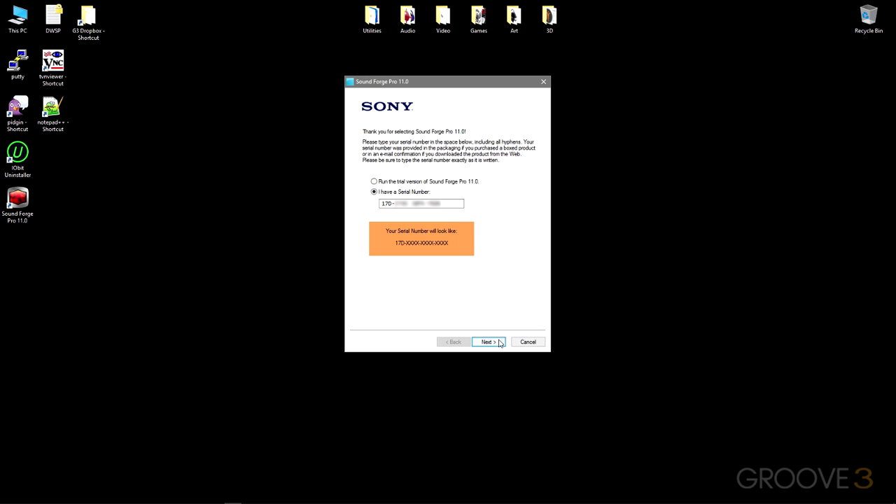
# Submit the Sound Forge Pro 11.0 serial number and continue with online registration
pyautogui.click(499, 342)
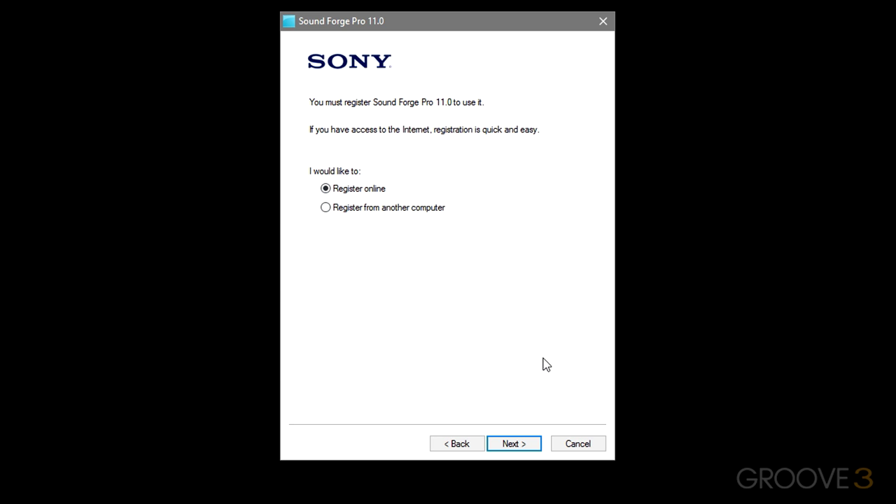
pyautogui.click(528, 448)
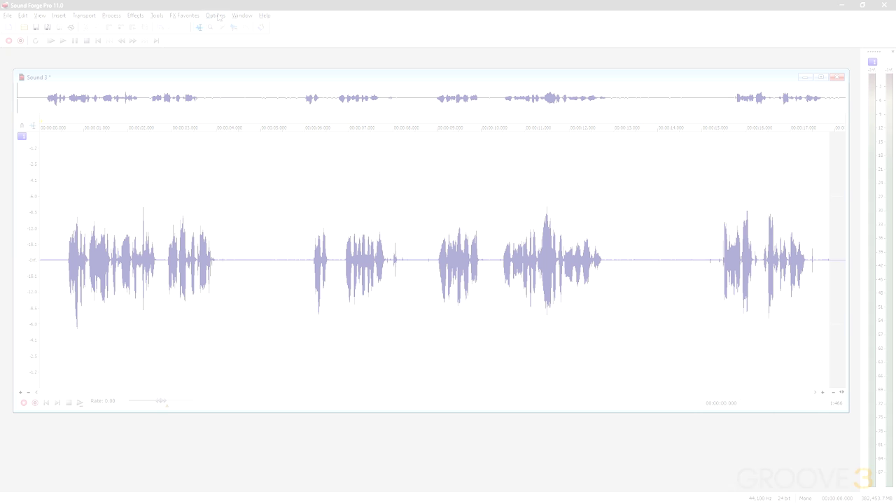
# Check the temporary files and record folder in the General preferences and close them without changes
pyautogui.click(215, 15)
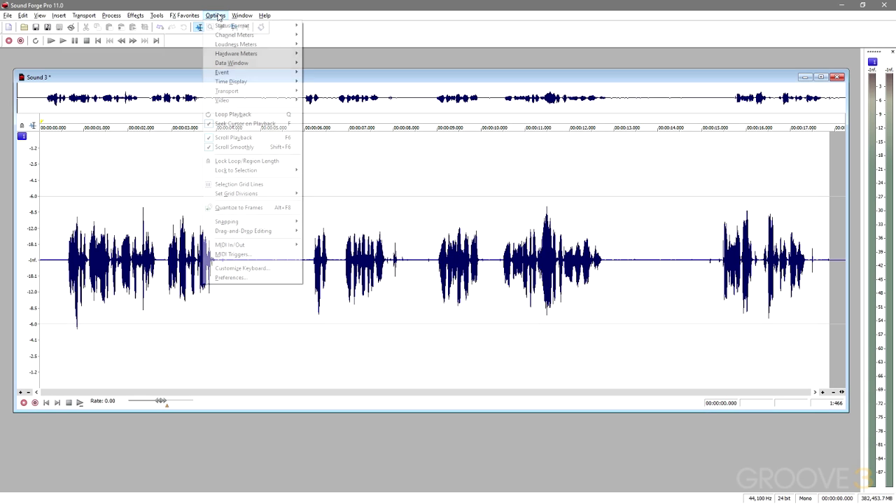
pyautogui.click(266, 279)
pyautogui.click(368, 93)
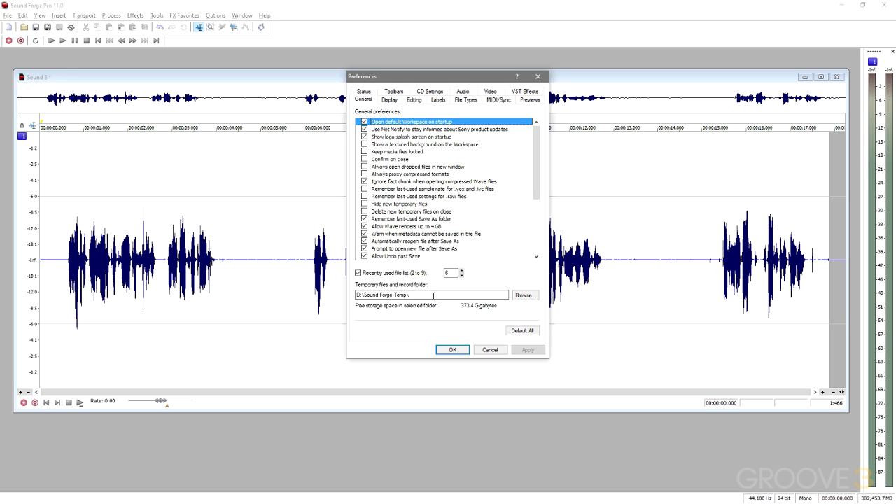
pyautogui.moveTo(410, 294); pyautogui.dragTo(354, 296)
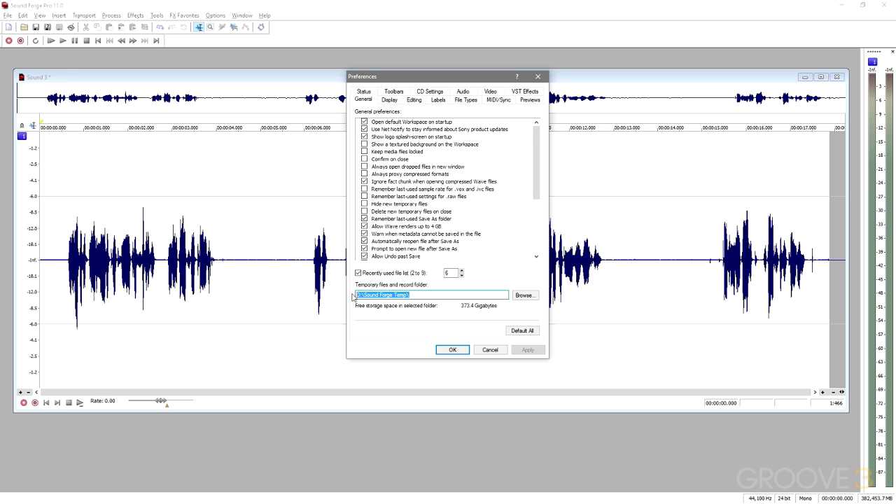
pyautogui.click(485, 350)
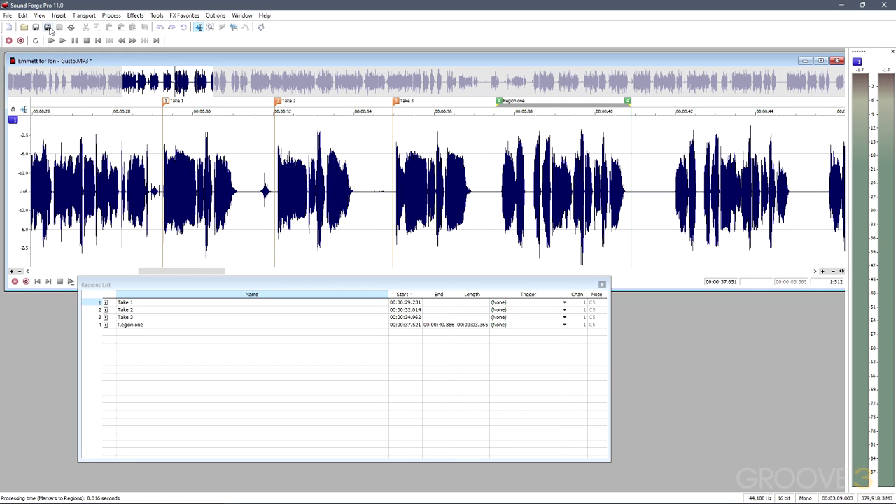
# Look up the available metadata windows for the voice file with the marked takes
pyautogui.click(40, 14)
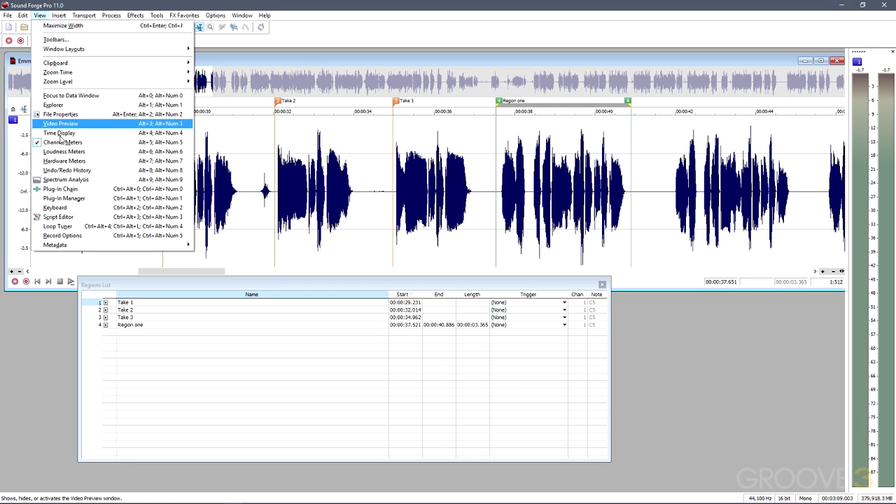
pyautogui.moveTo(93, 245)
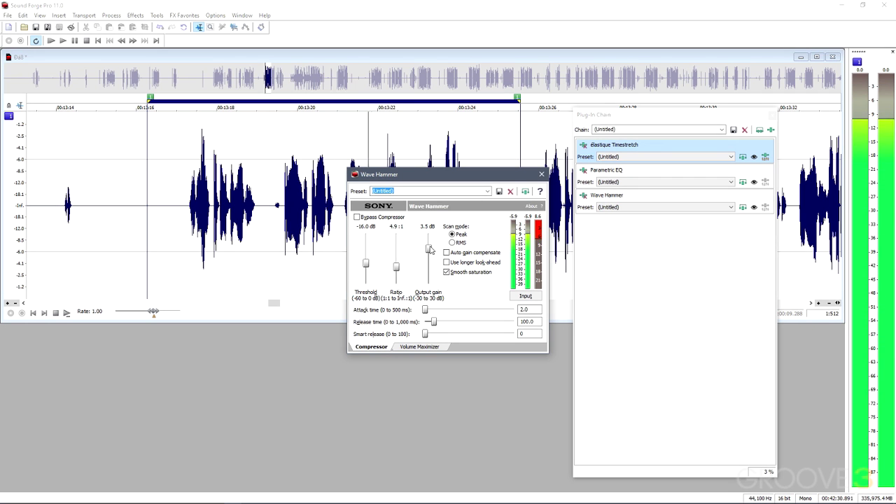
# Raise the Wave Hammer compressor's output gain slightly during playback
pyautogui.moveTo(430, 250); pyautogui.dragTo(429, 248)
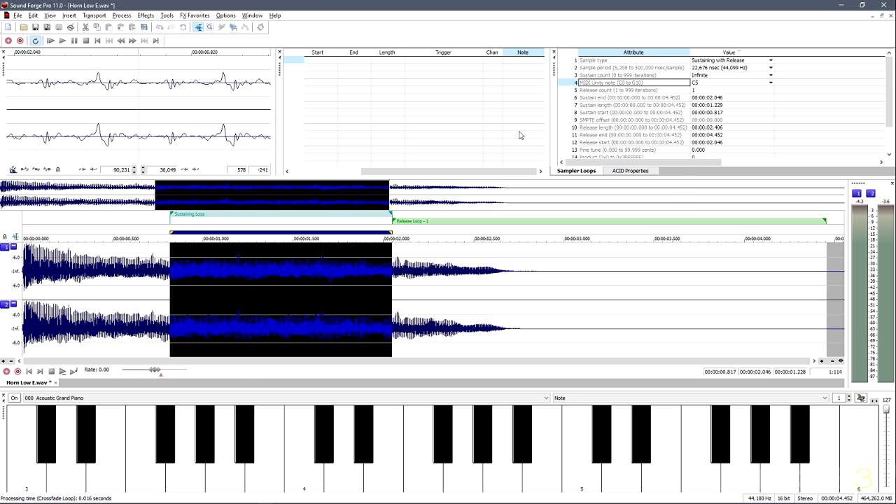
# Place the cursor ahead of the sustaining loop in Horn Low E.wav
pyautogui.click(101, 287)
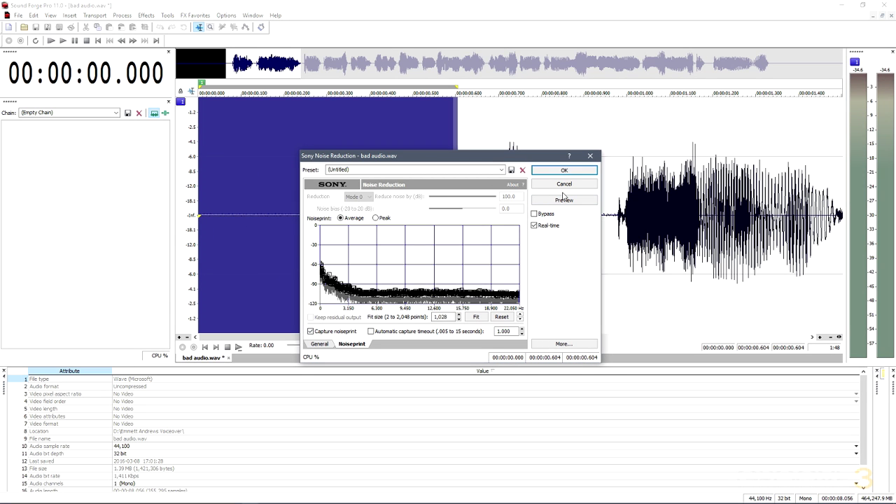
# Capture a noiseprint from the quiet opening of bad audio.wav and apply Noise Reduction at 100.0 dB
pyautogui.click(591, 203)
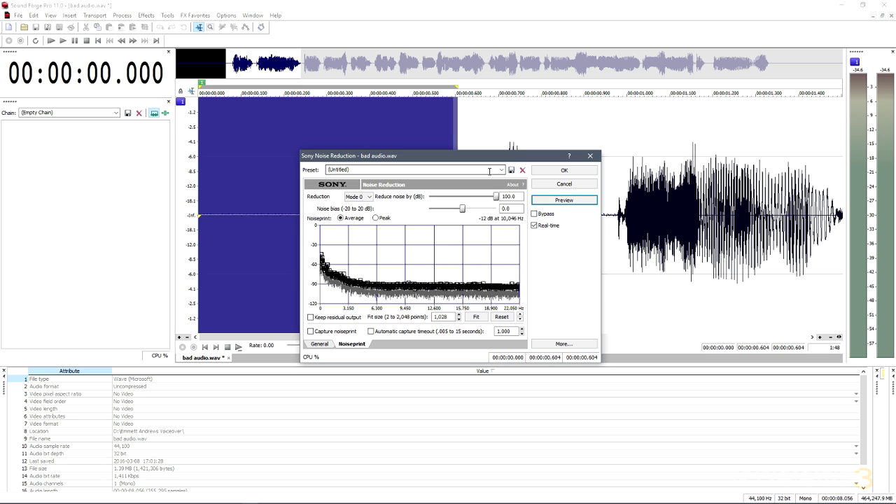
pyautogui.moveTo(496, 198)
pyautogui.mouseDown()
pyautogui.moveTo(418, 202)
pyautogui.moveTo(538, 203)
pyautogui.moveTo(420, 200)
pyautogui.moveTo(497, 198)
pyautogui.mouseUp()
pyautogui.click(267, 208)
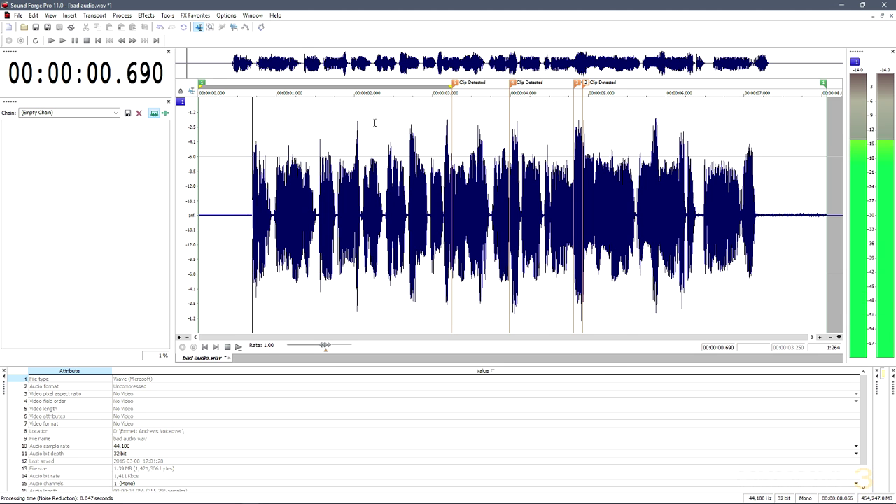
pyautogui.scroll(4, 270, 201)
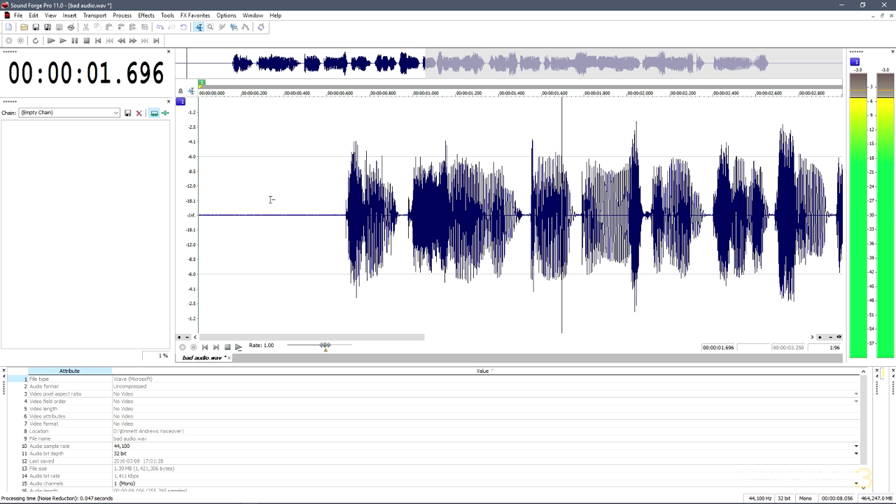